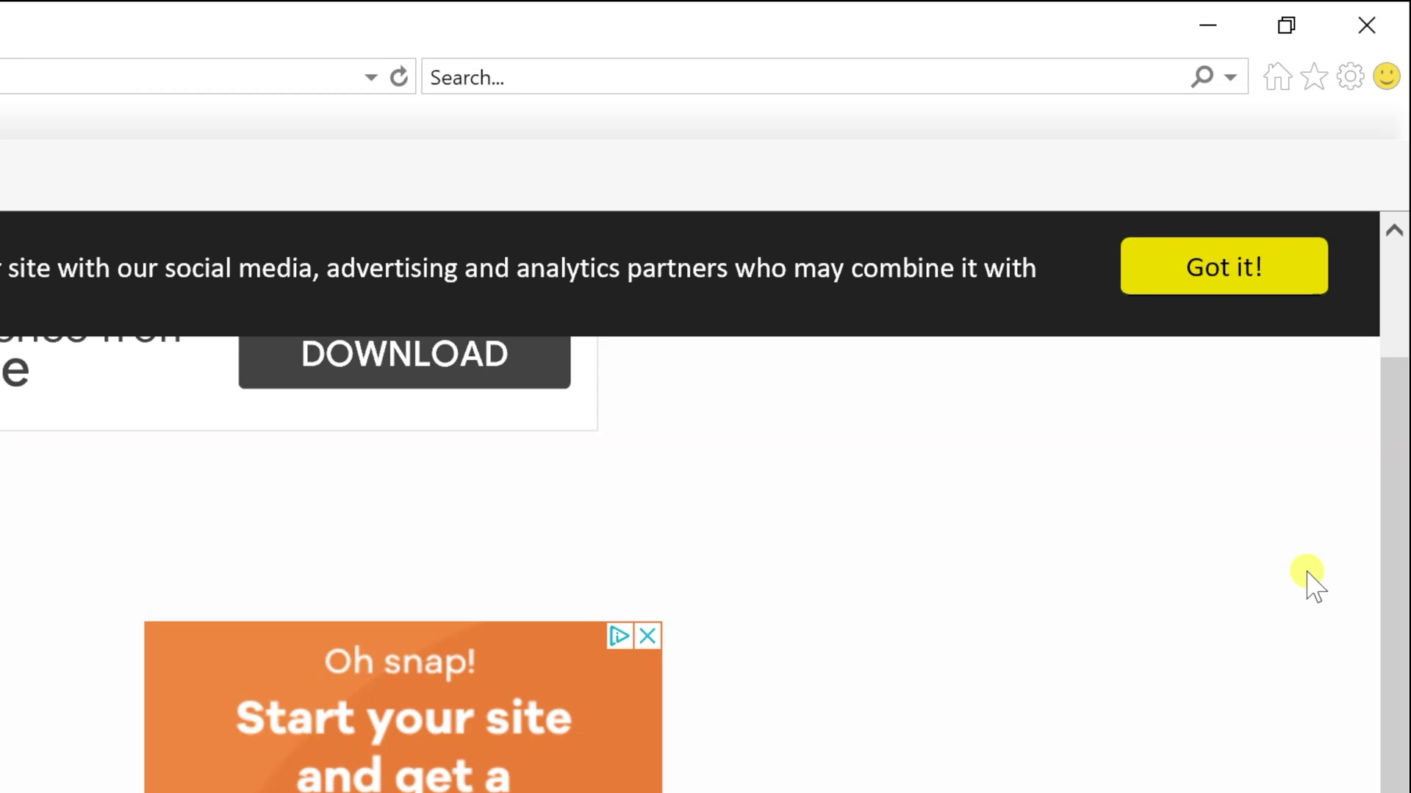
# Step: Open Internet Explorer's View Downloads window from the Tools menu
pyautogui.click(1350, 76)
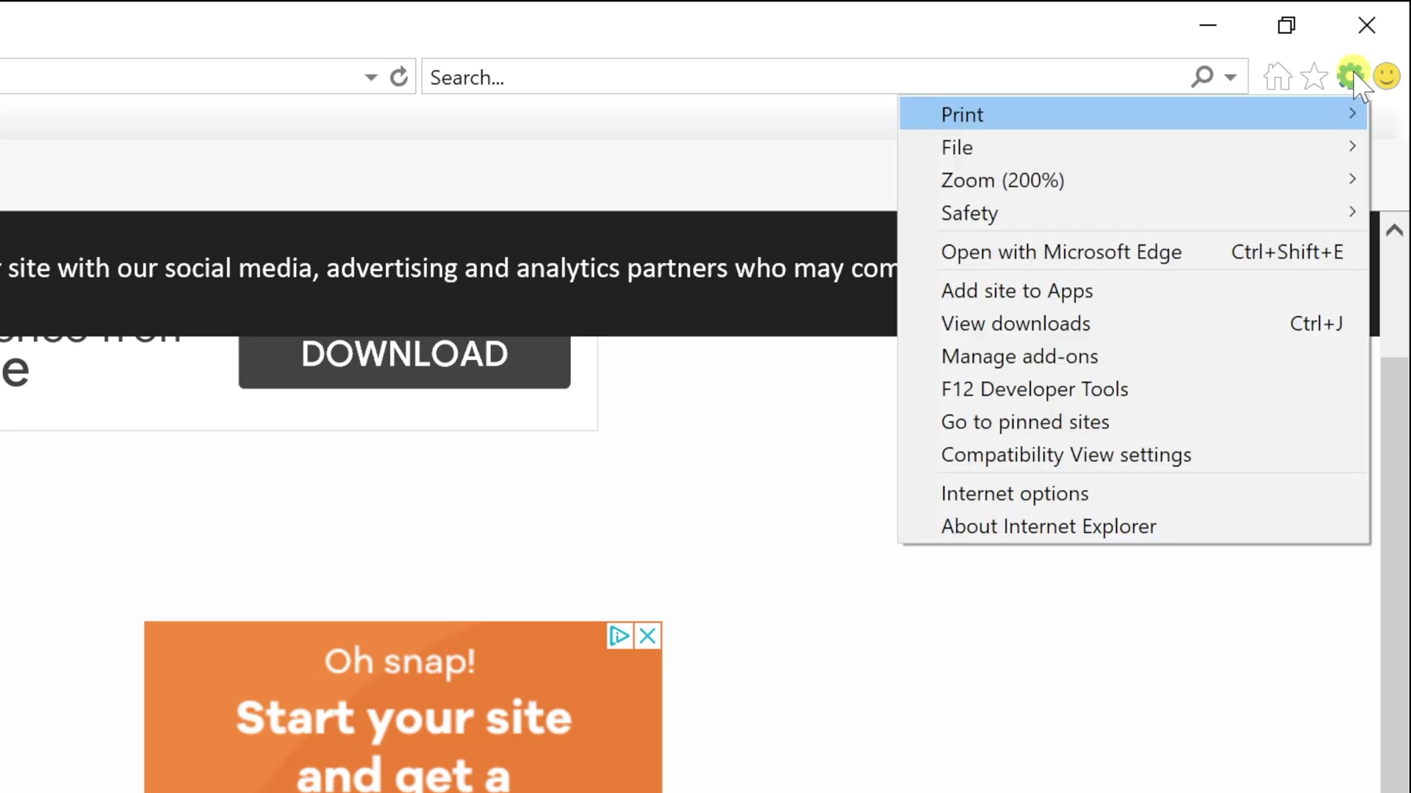
pyautogui.click(1157, 321)
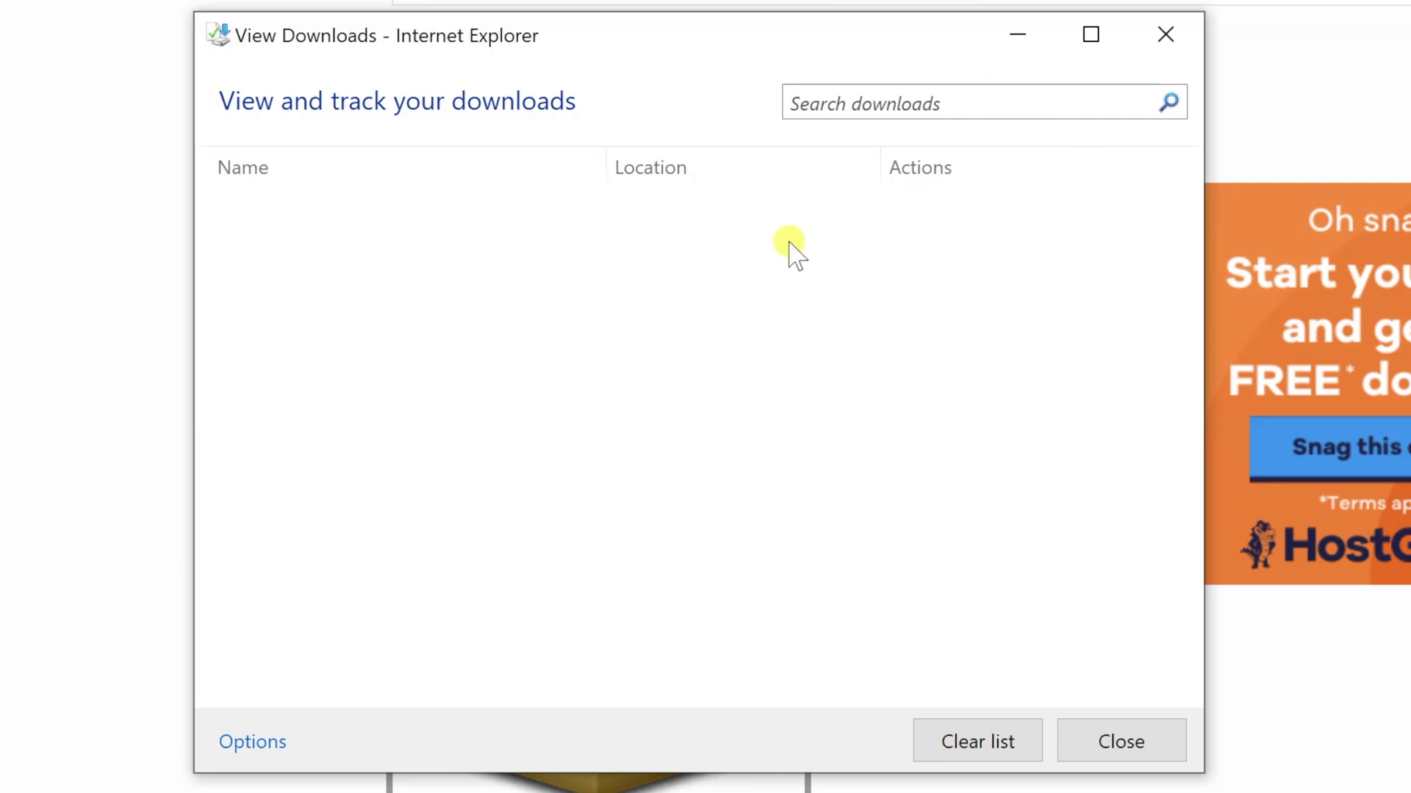
# Step: Open Download Options and browse for a new default download folder
pyautogui.click(254, 745)
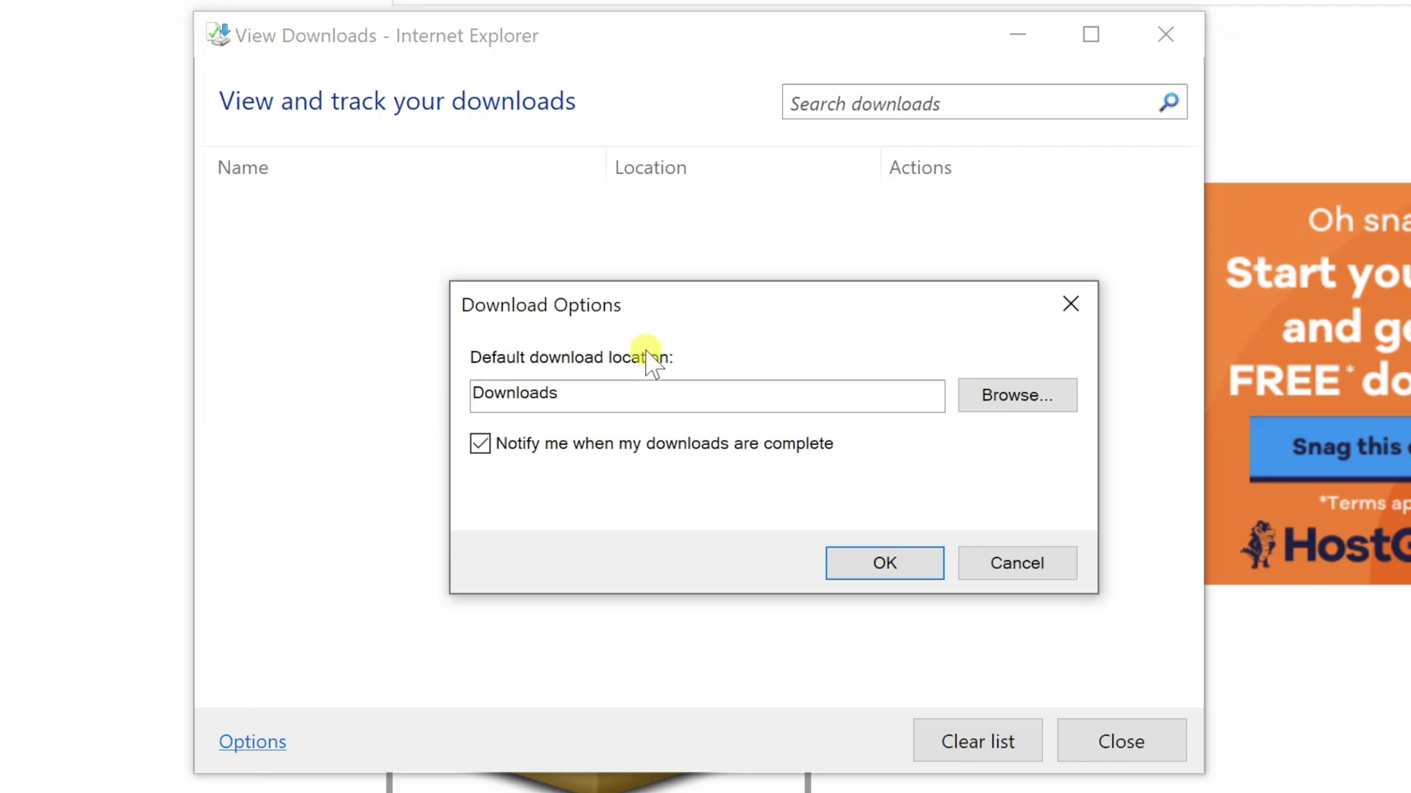
pyautogui.click(1003, 397)
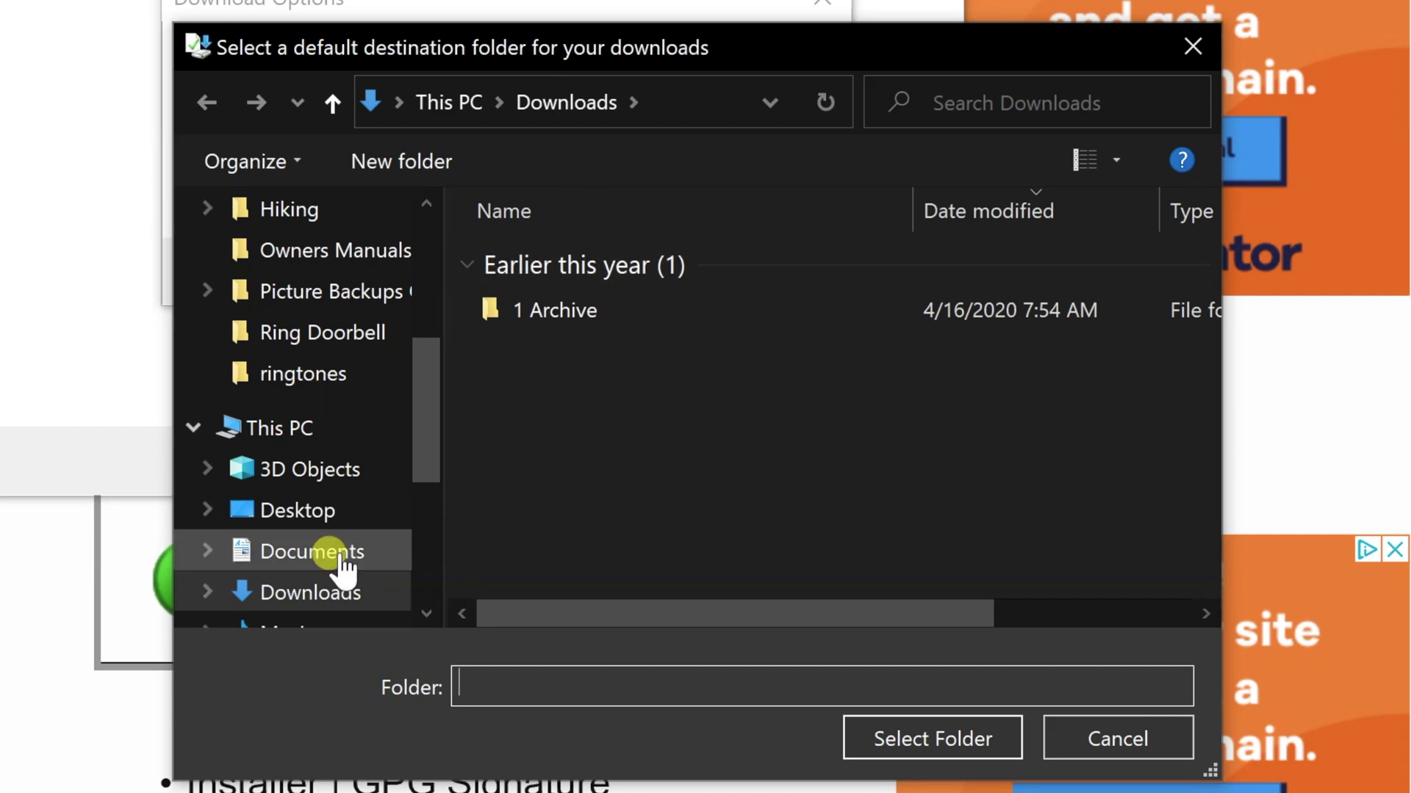
# Step: Choose Desktop as the default download folder
pyautogui.click(288, 510)
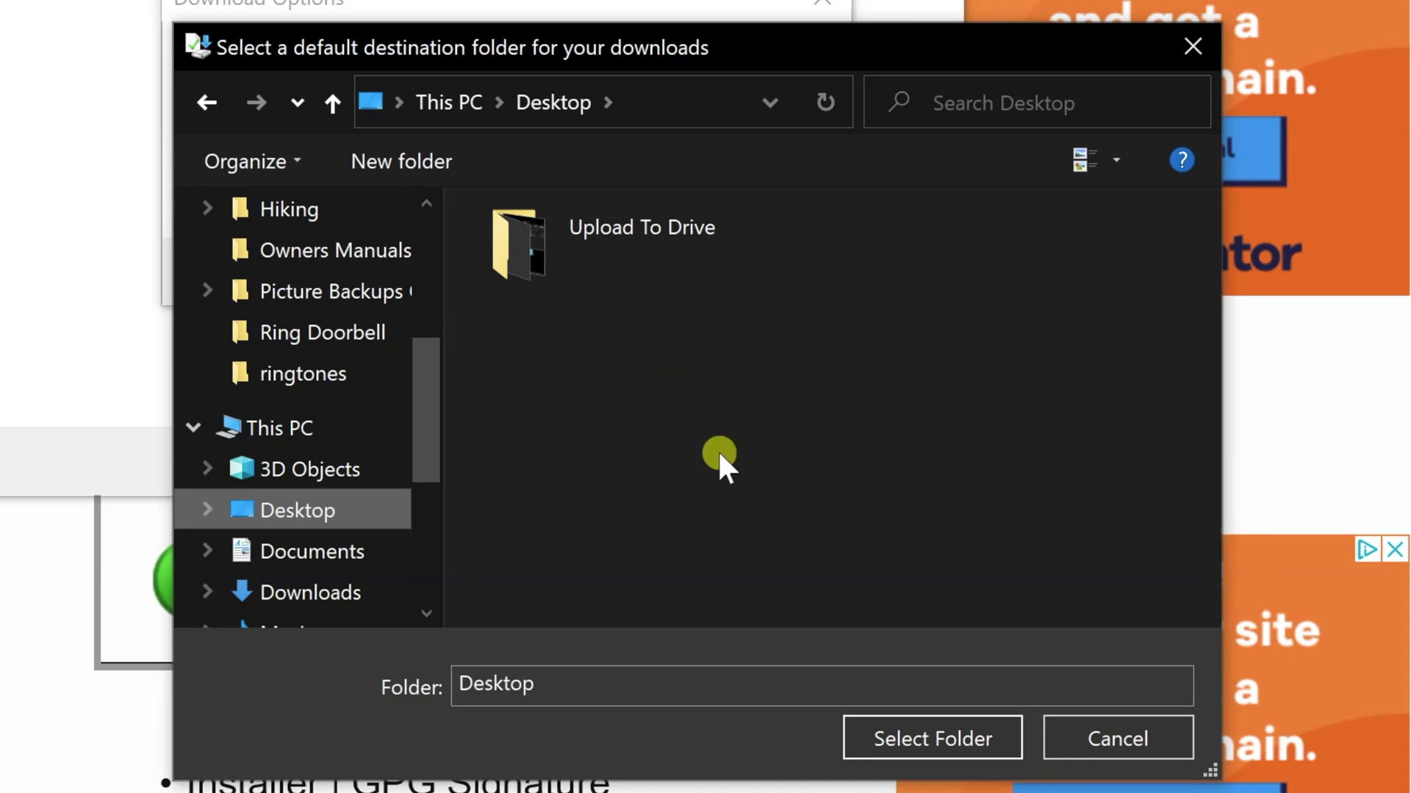
pyautogui.click(945, 732)
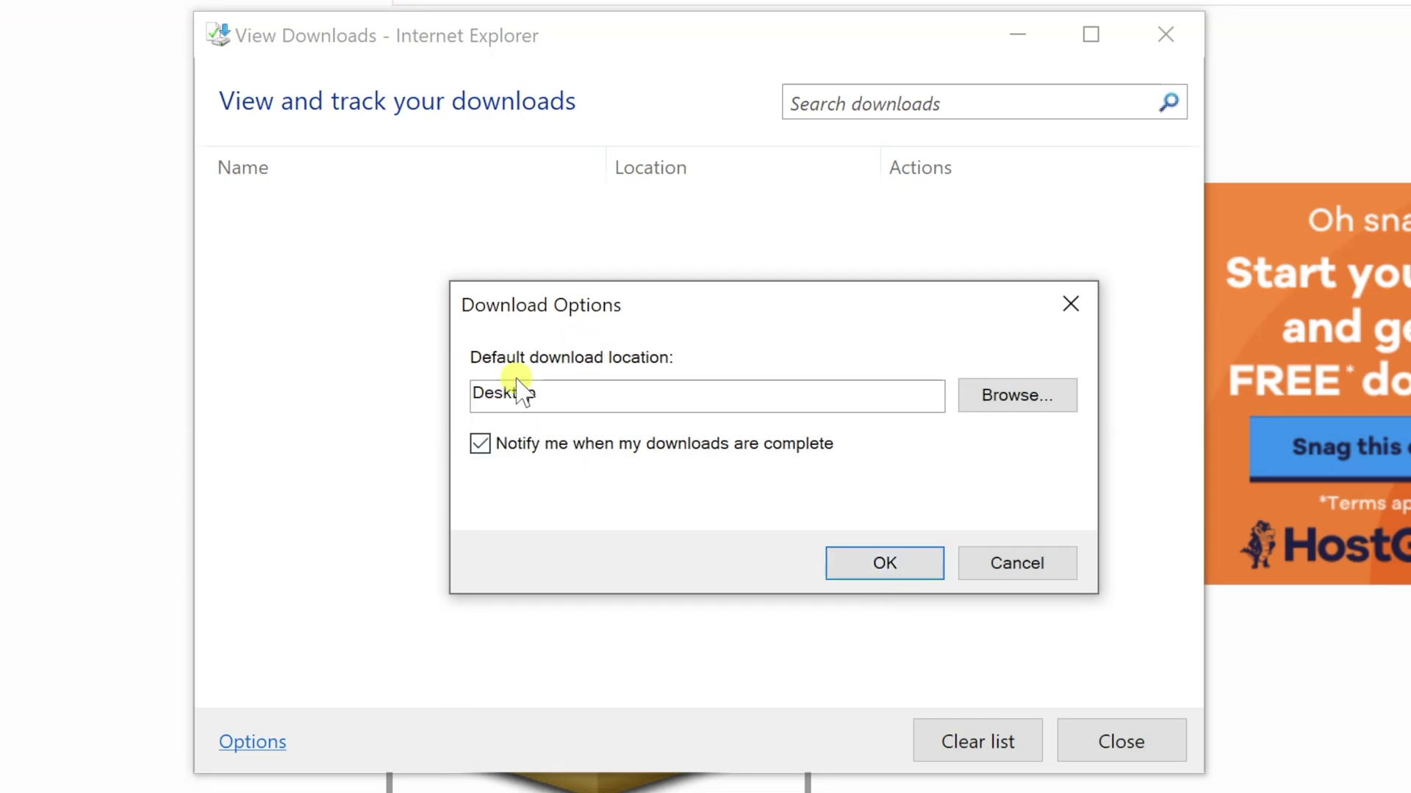
# Step: Confirm the Desktop download location and close the View Downloads window
pyautogui.click(856, 562)
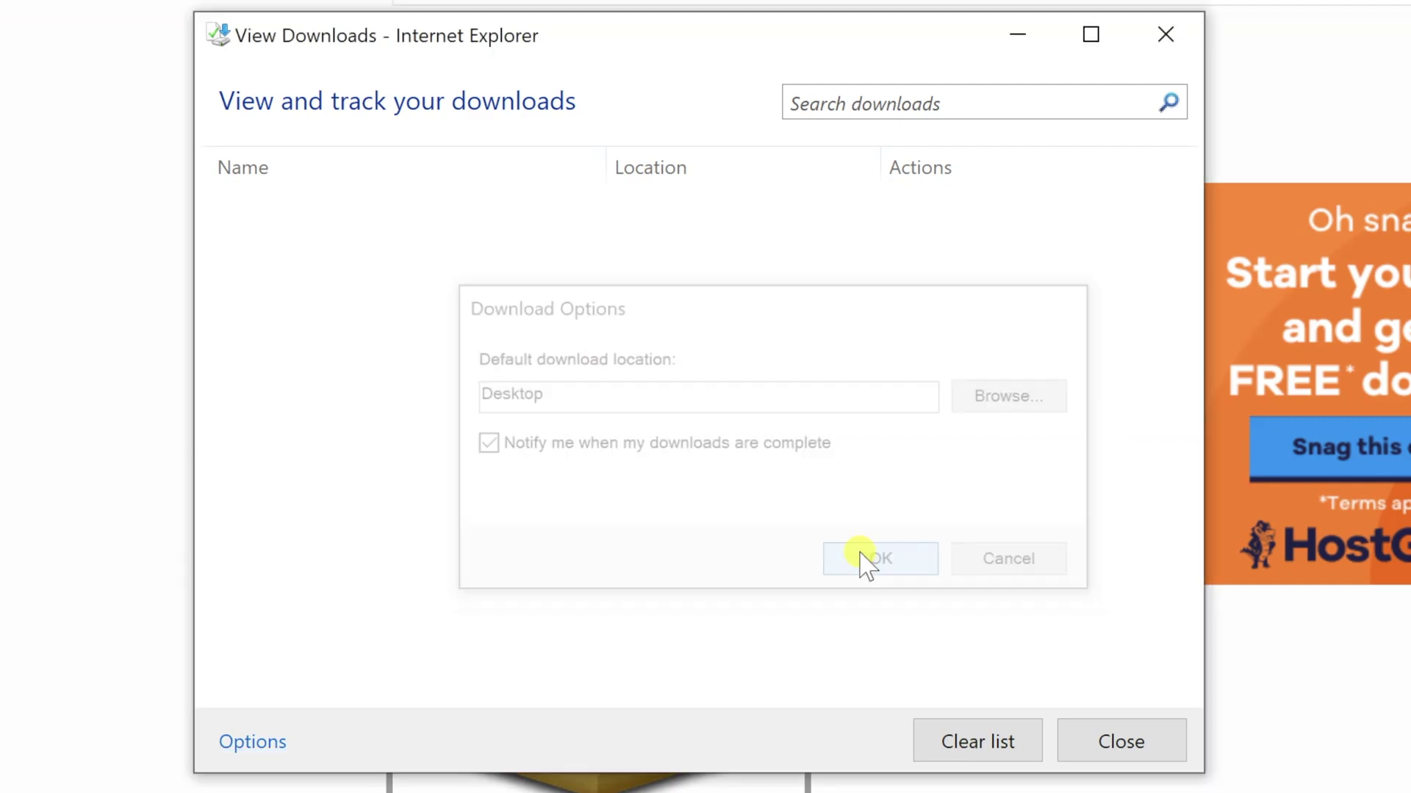
pyautogui.click(1121, 741)
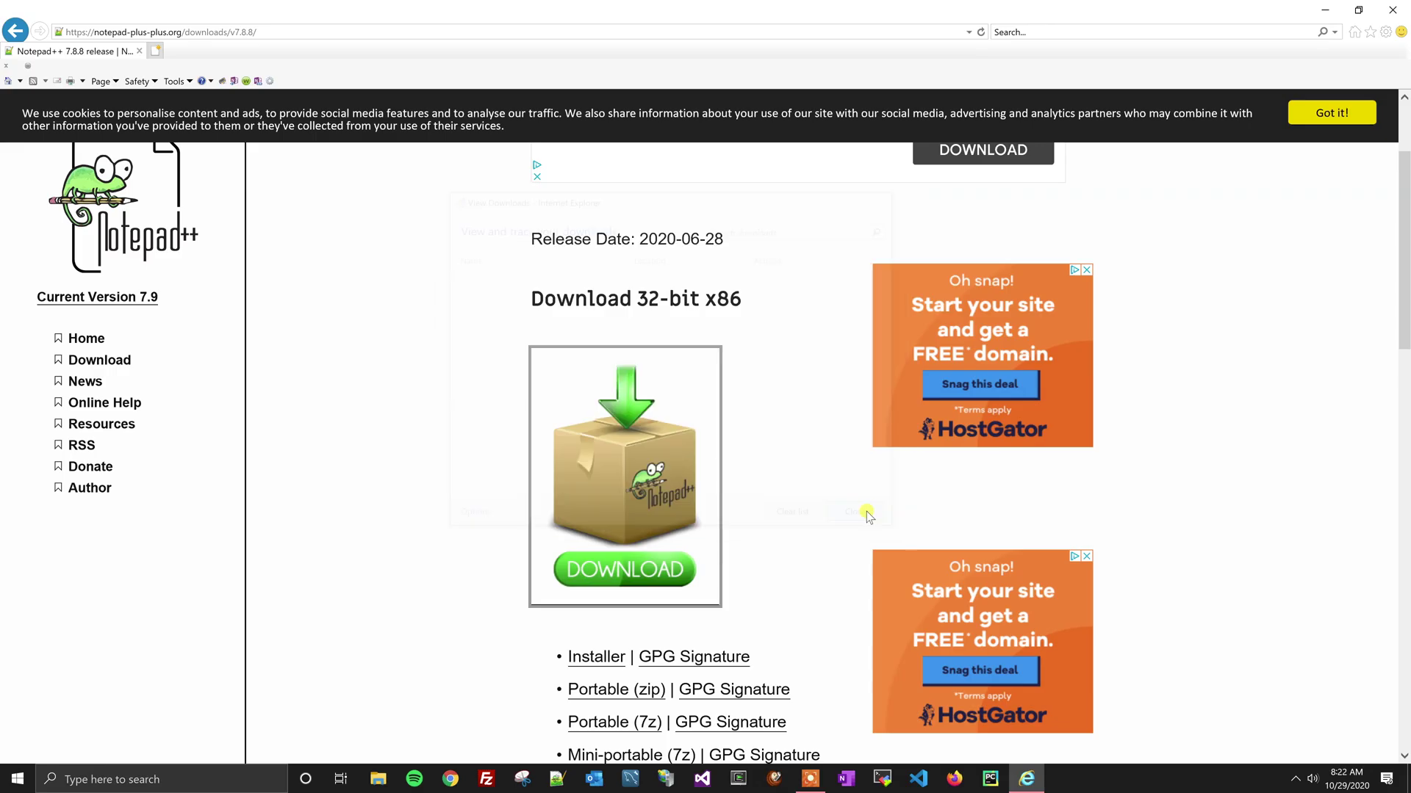
# Step: Download and save the Notepad++ 7.8.8 installer
pyautogui.click(630, 568)
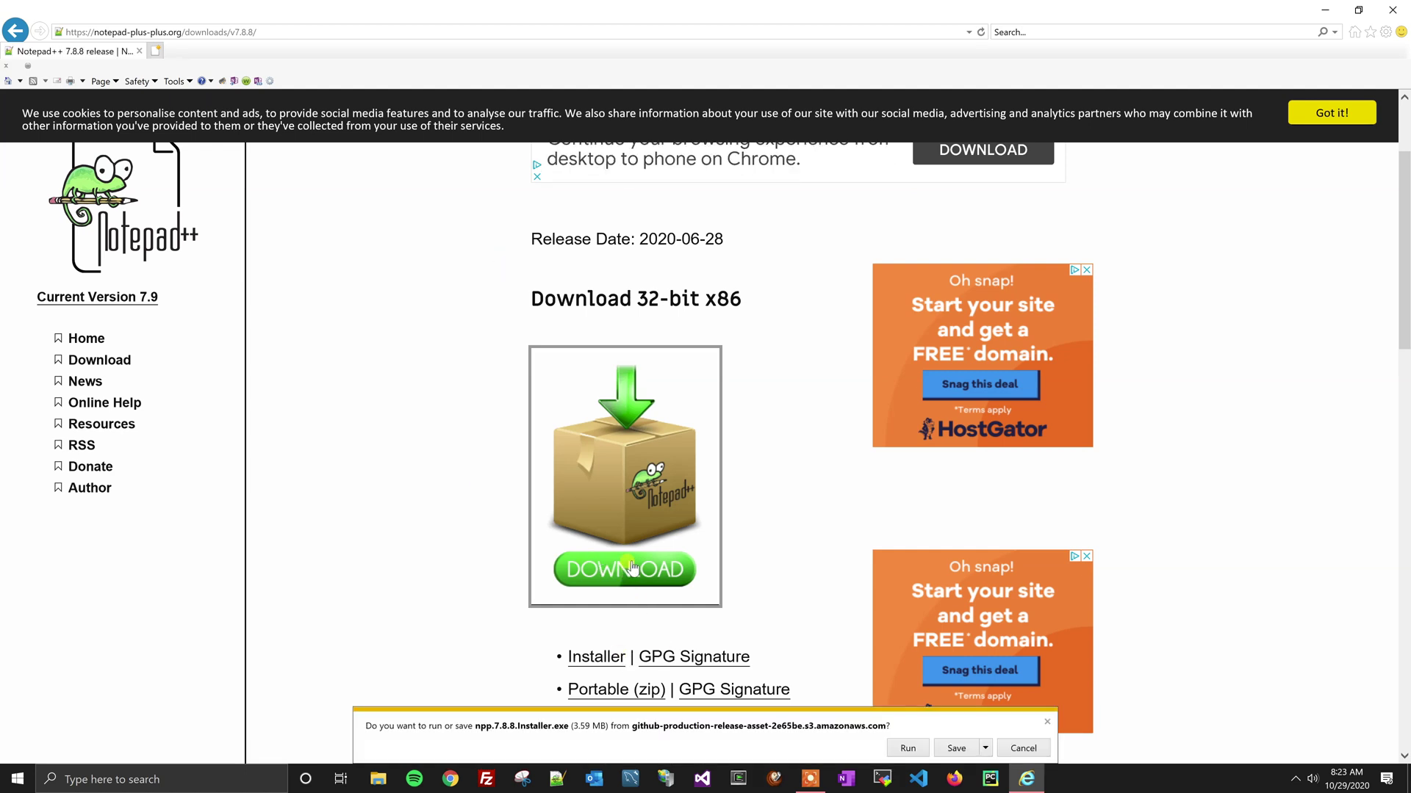
pyautogui.click(956, 749)
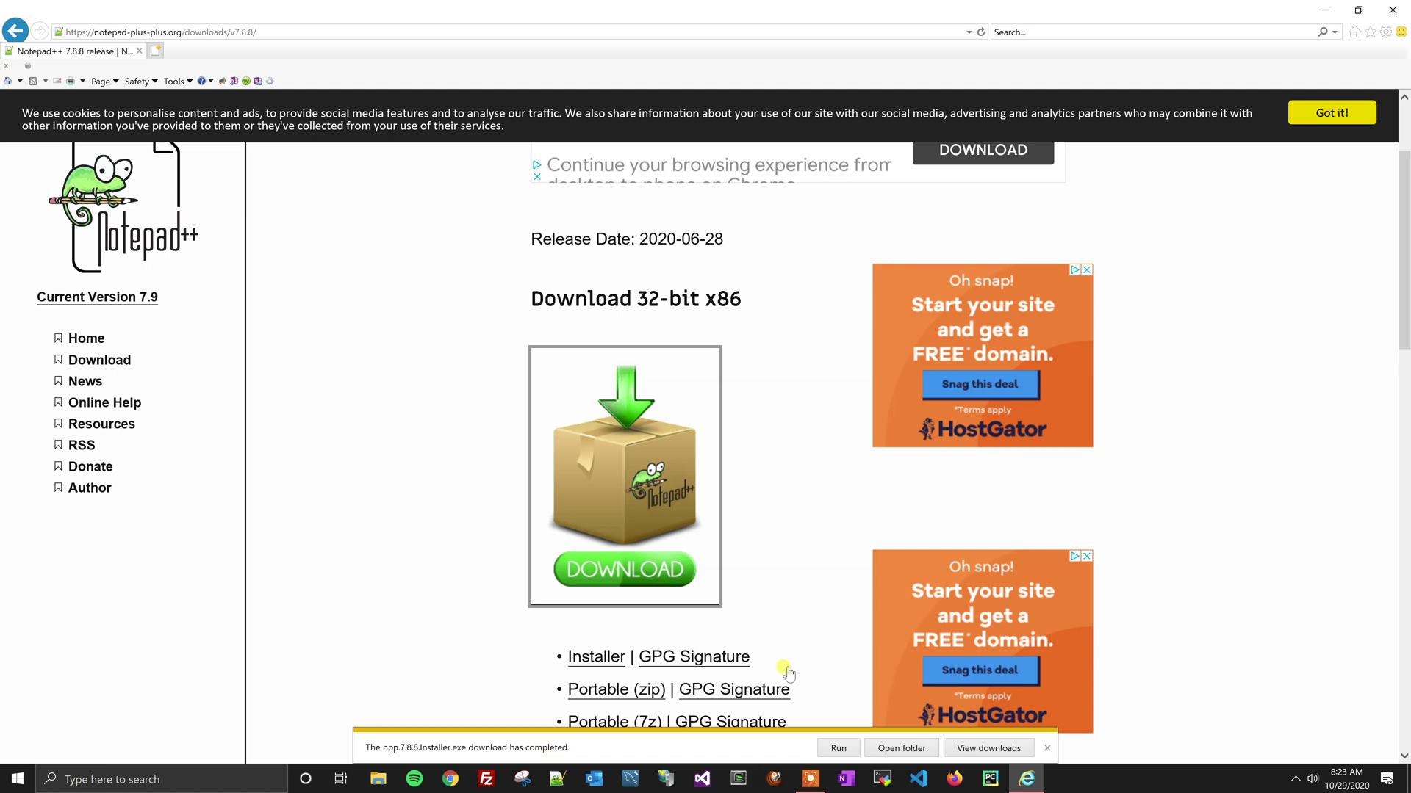
# Step: Minimize Internet Explorer to show the Notepad++ installer on the desktop
pyautogui.click(1323, 8)
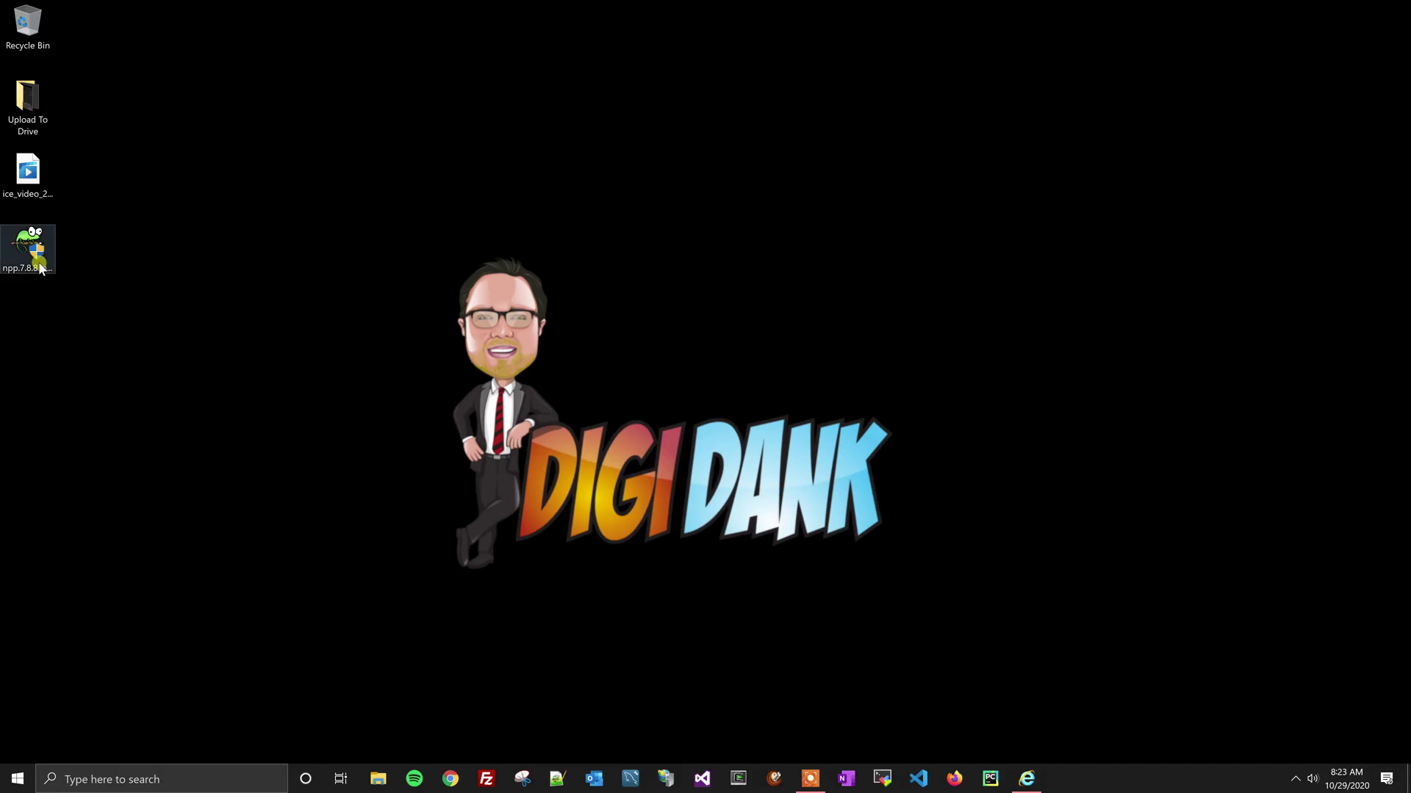